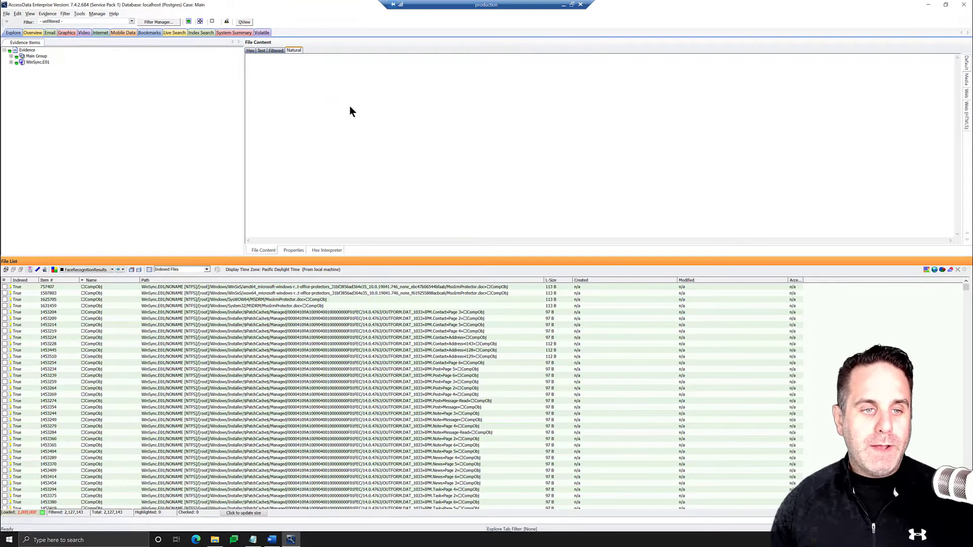
Open the Indexed Files column template for editing in the column settings manager
click(149, 269)
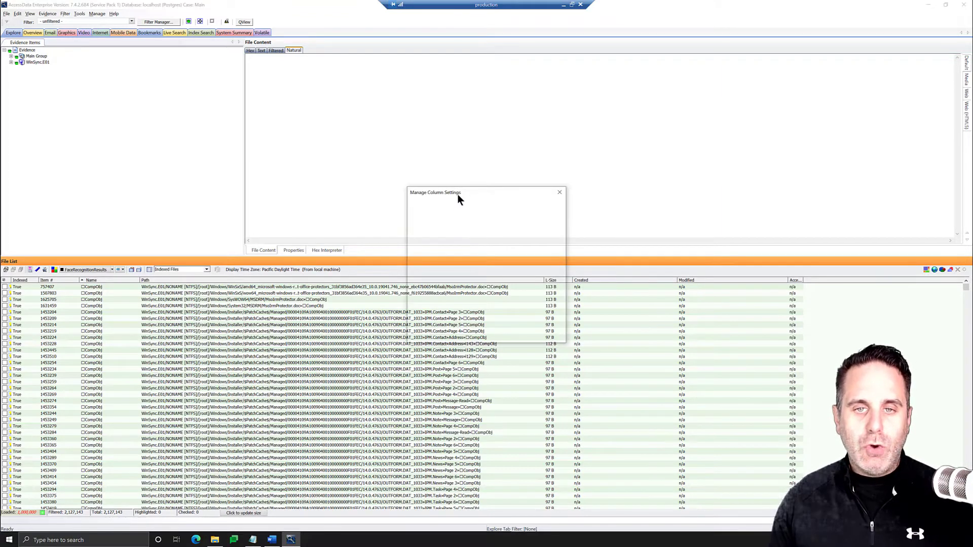
mouse_move(460, 192)
mouse_down()
mouse_move(341, 172)
mouse_move(298, 127)
mouse_up()
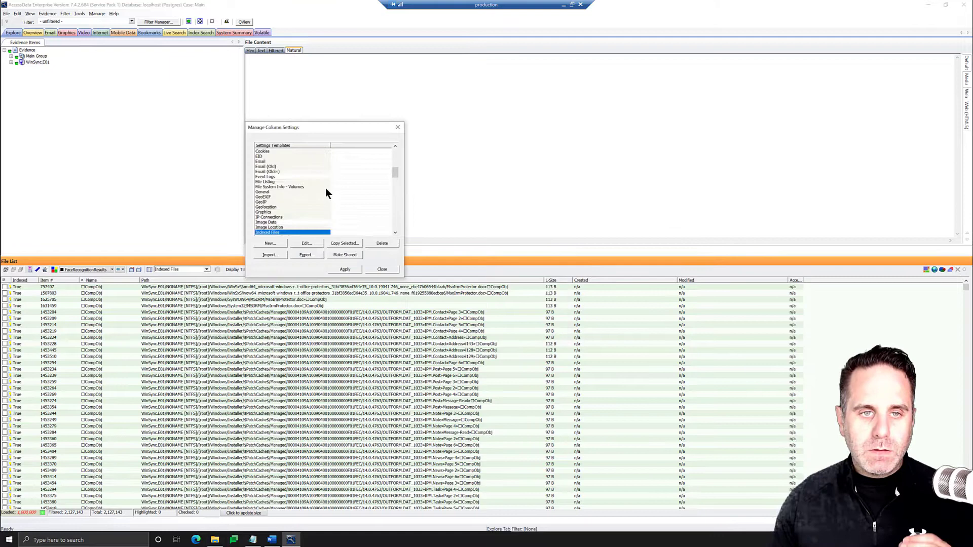
click(275, 243)
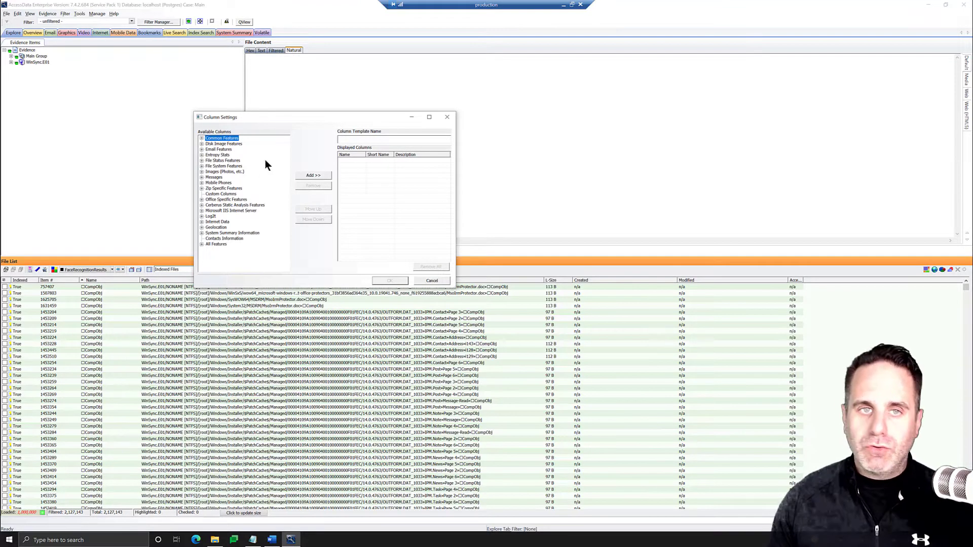
key(Escape)
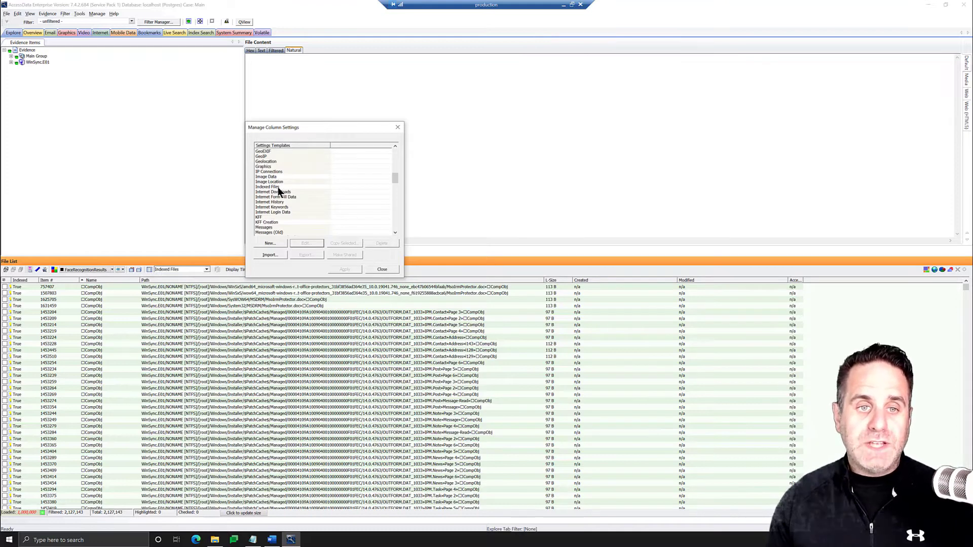
click(278, 186)
click(299, 243)
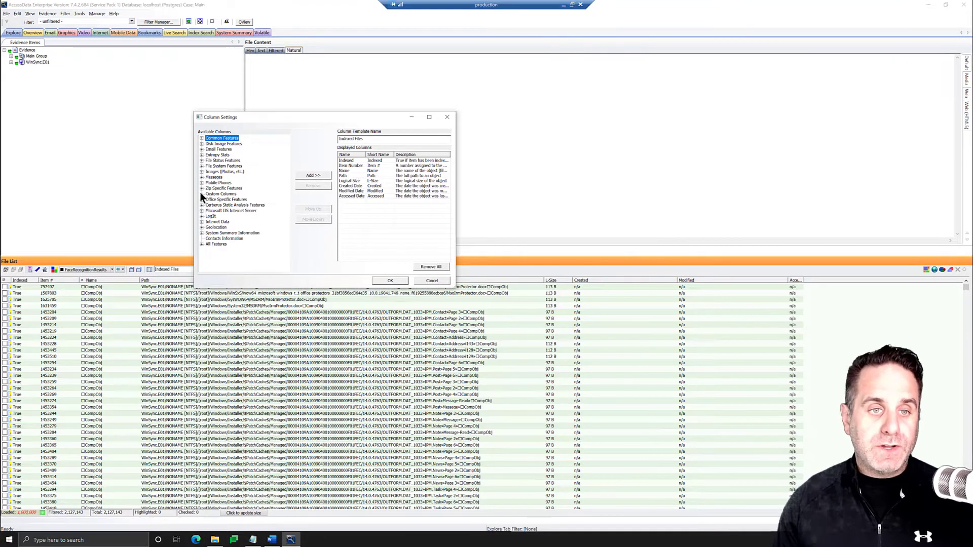
Add the Owner Name column from the NTFS Specific Features group to the template's displayed columns
click(202, 166)
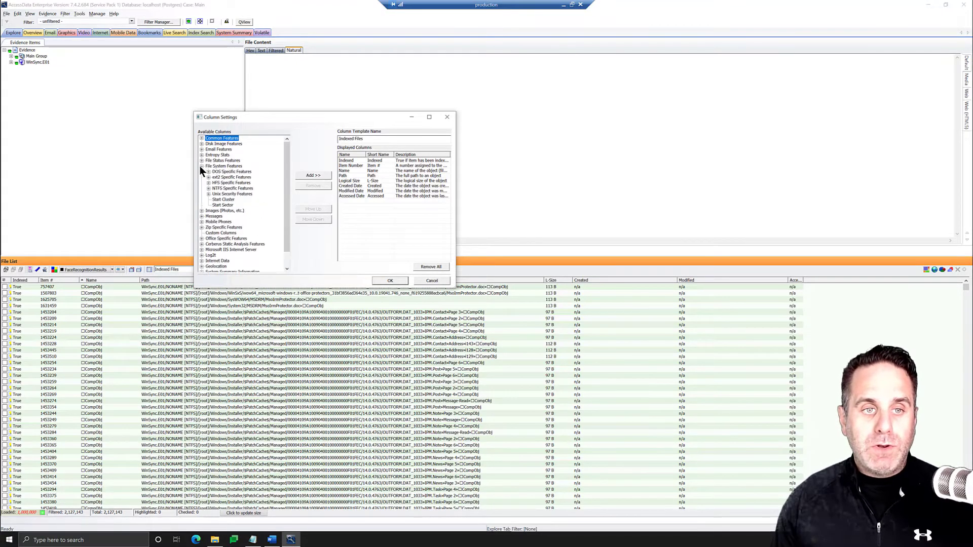
click(208, 188)
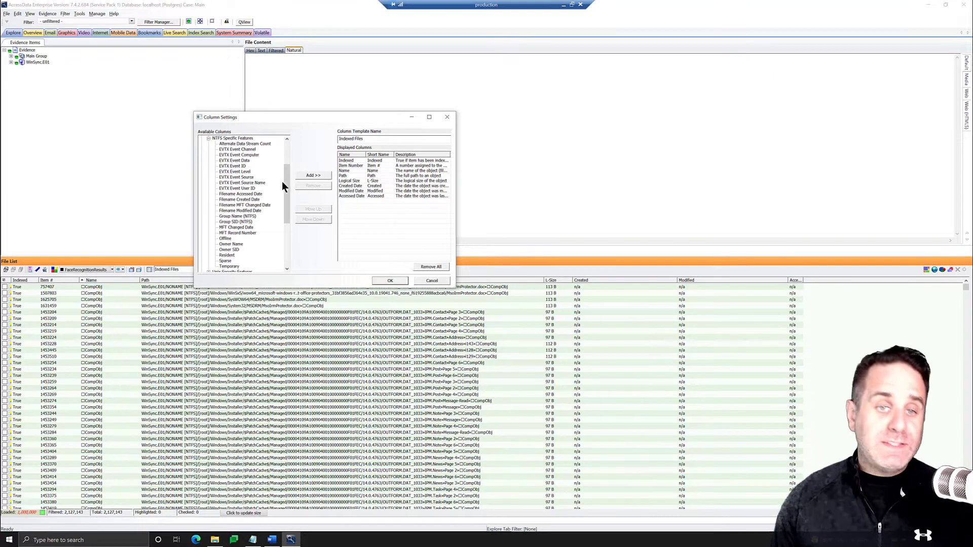
drag(284, 184, 285, 191)
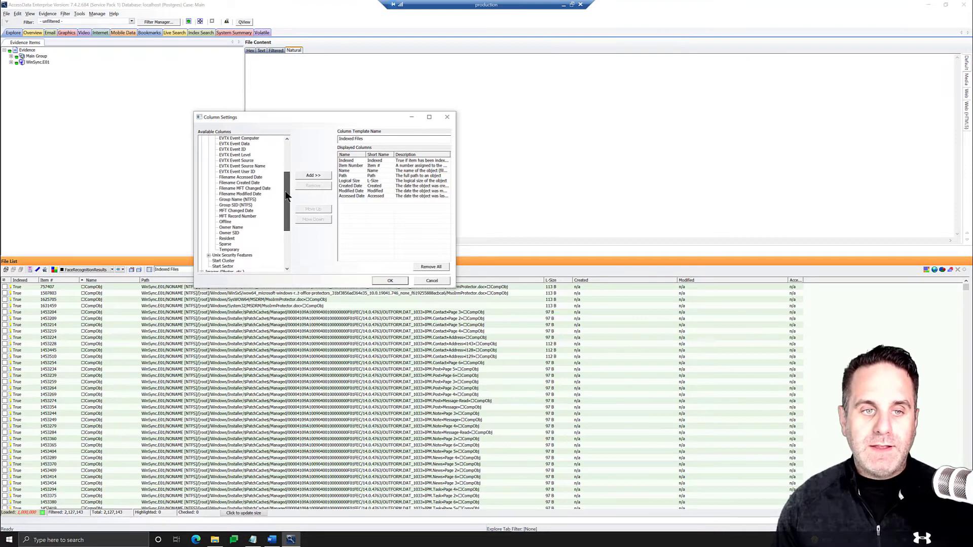
click(236, 227)
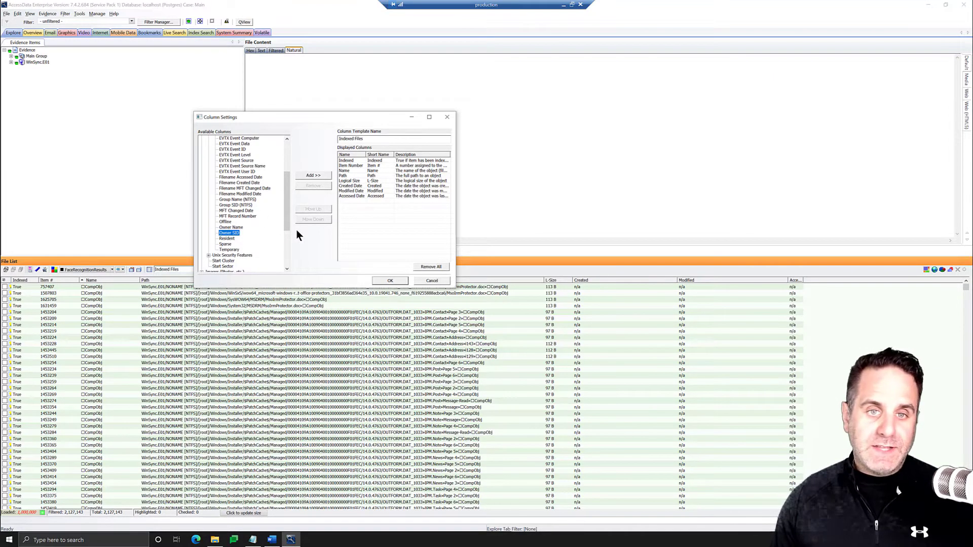
click(314, 175)
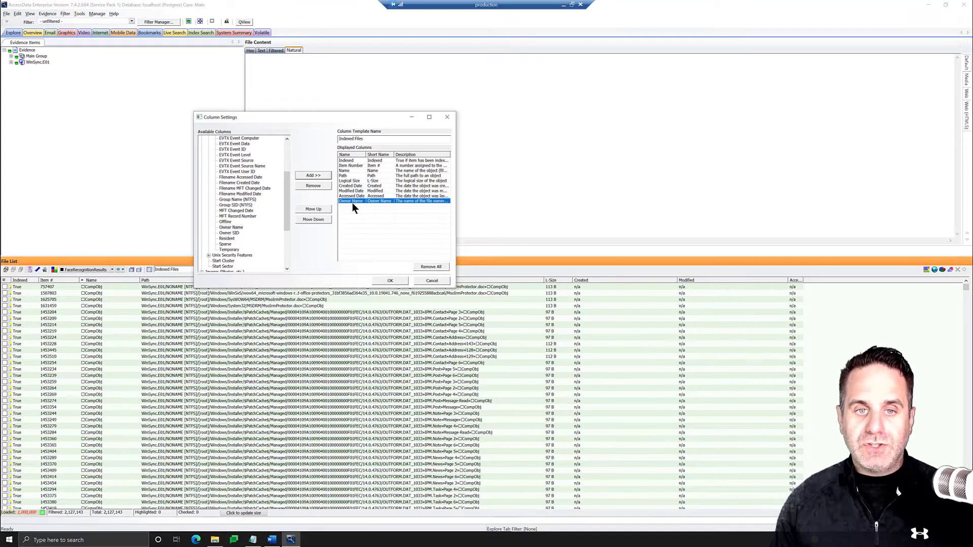
Move the Owner Name column up to sit directly between Item Number and Name, and save the template
click(315, 209)
click(314, 209)
click(314, 209)
click(314, 209)
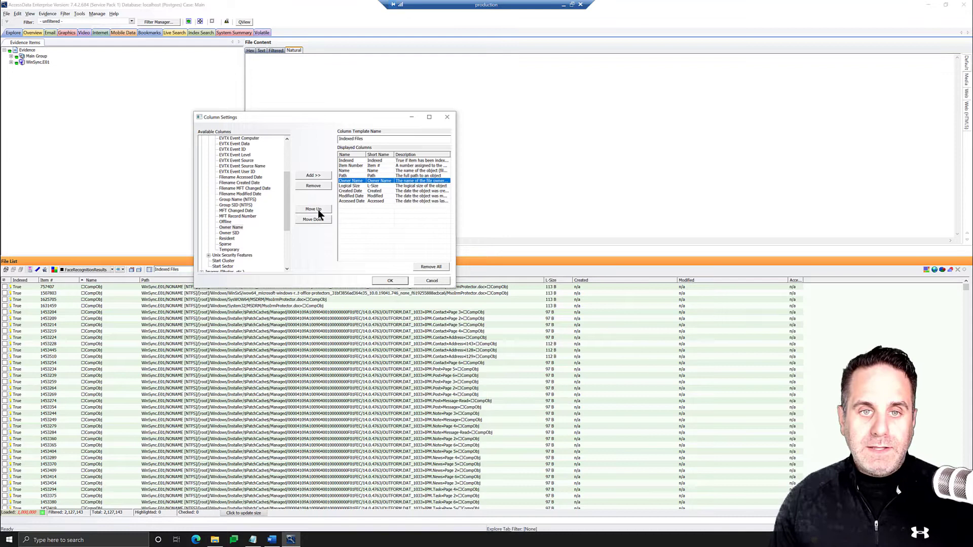
click(317, 209)
click(317, 208)
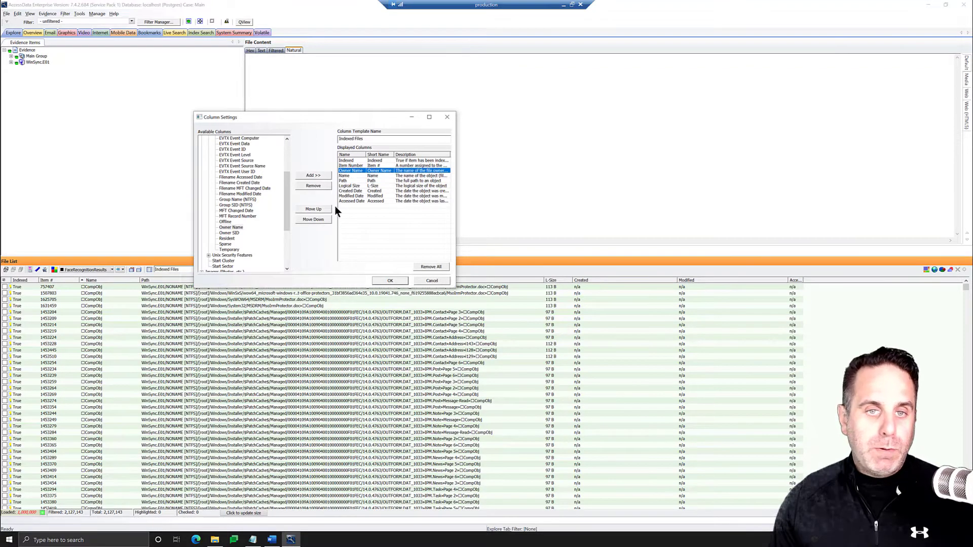
click(396, 279)
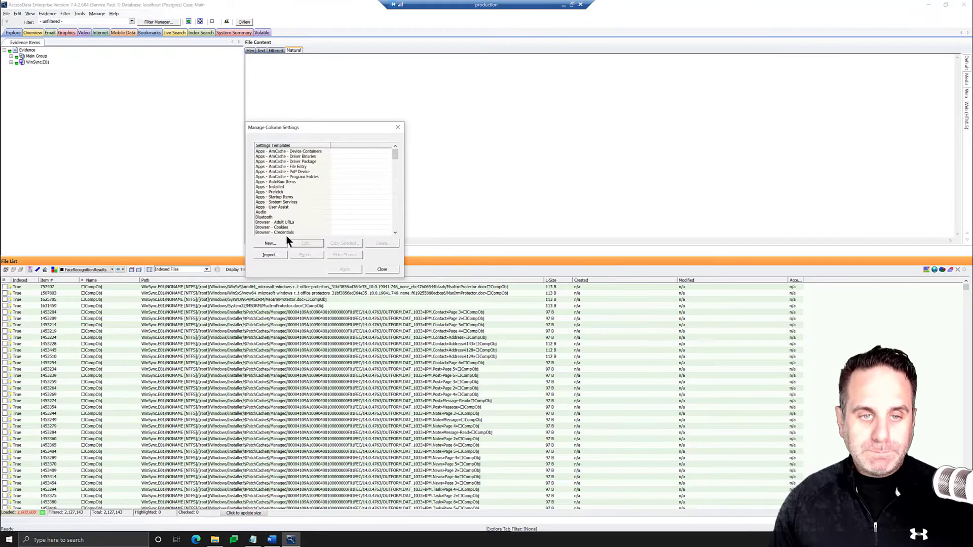
Apply the edited Indexed Files template to the file list and widen its Owner Name column
scroll(267, 213, down, 6)
scroll(271, 217, down, 4)
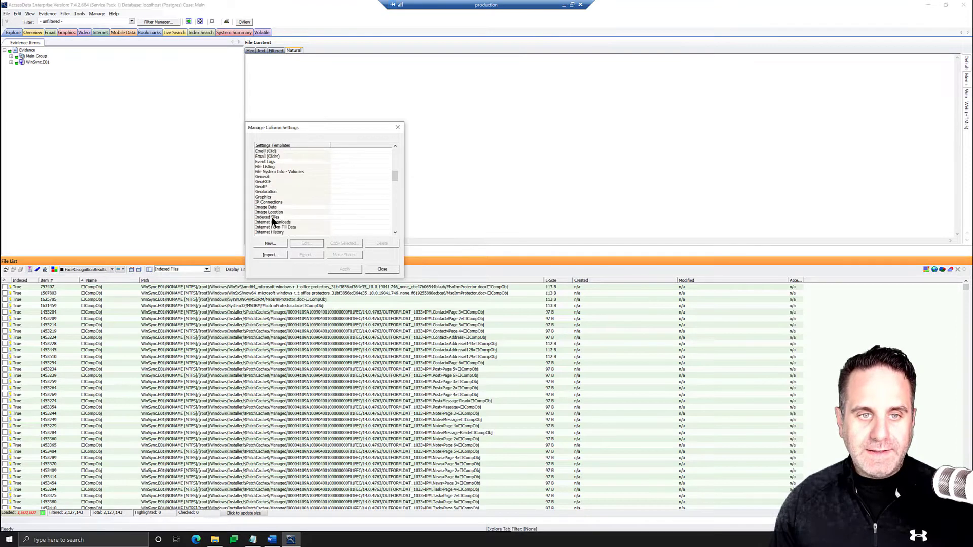
click(271, 187)
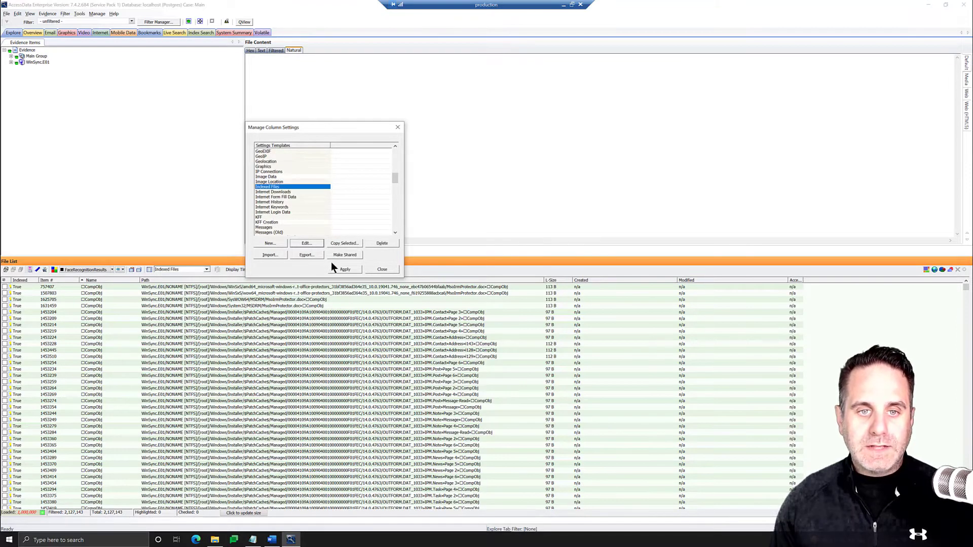
click(345, 269)
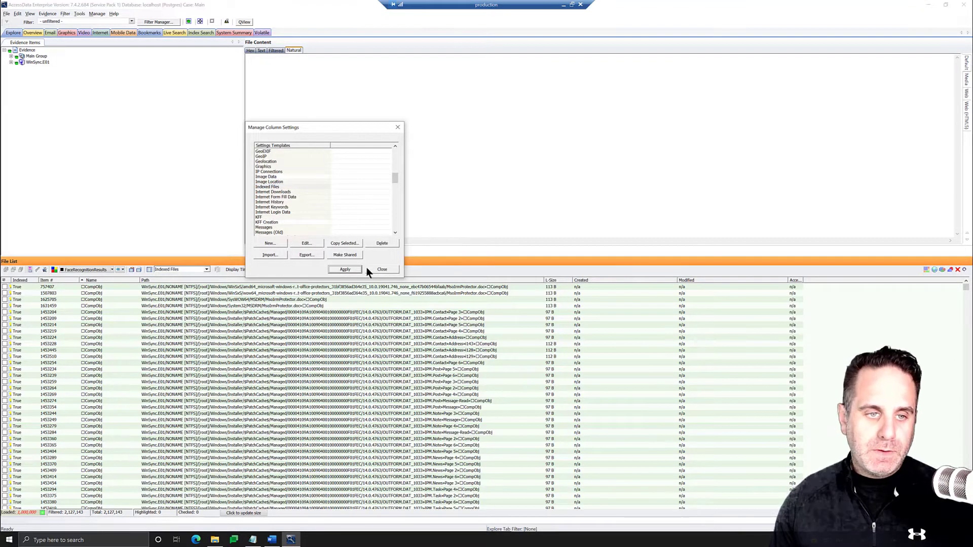
click(384, 268)
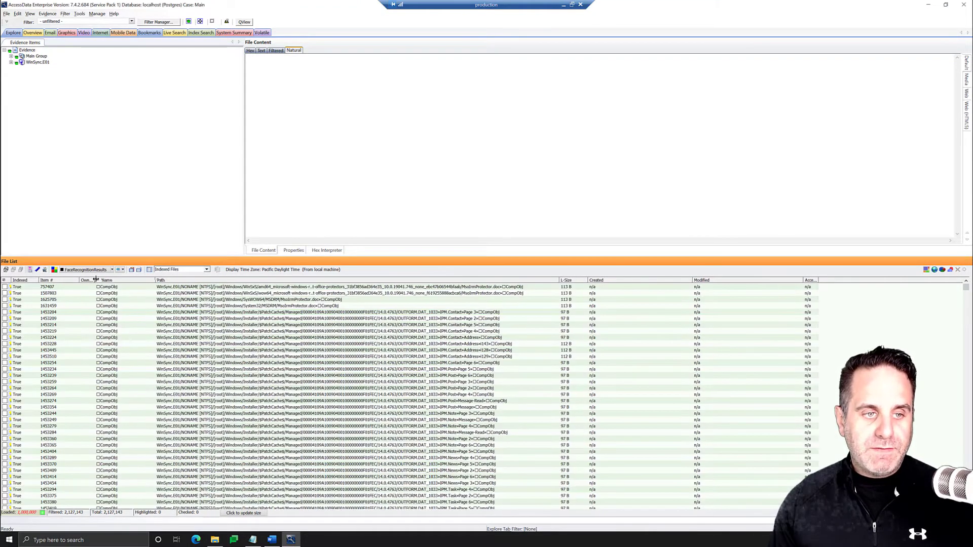
drag(96, 280, 128, 280)
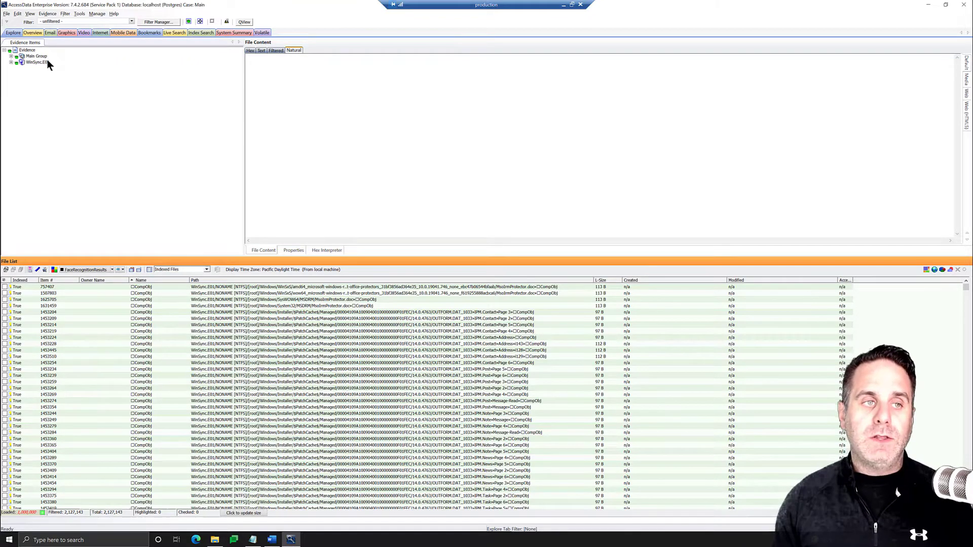
Try limiting the file list to Conspiracy Take 8.E01 and to WinSync.E01, and include all evidence again
click(22, 63)
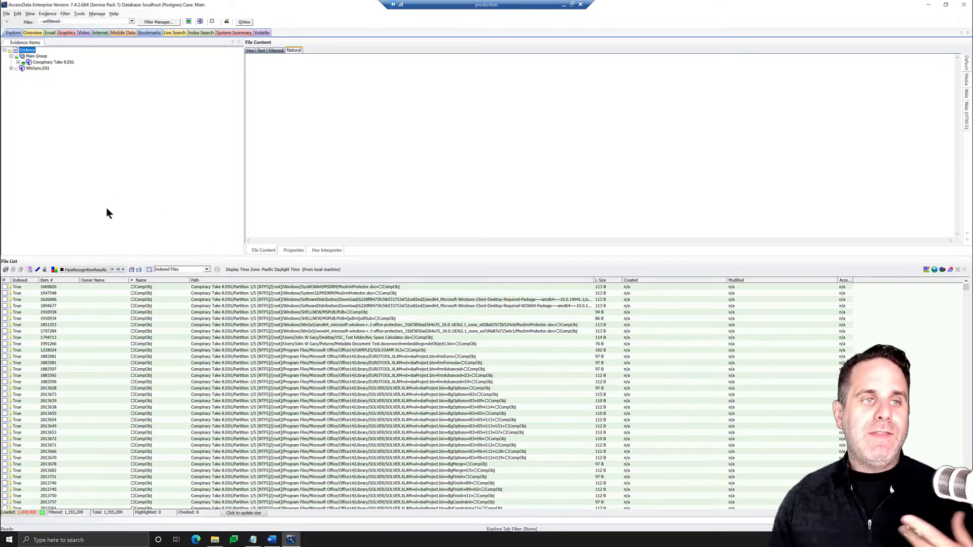
click(22, 64)
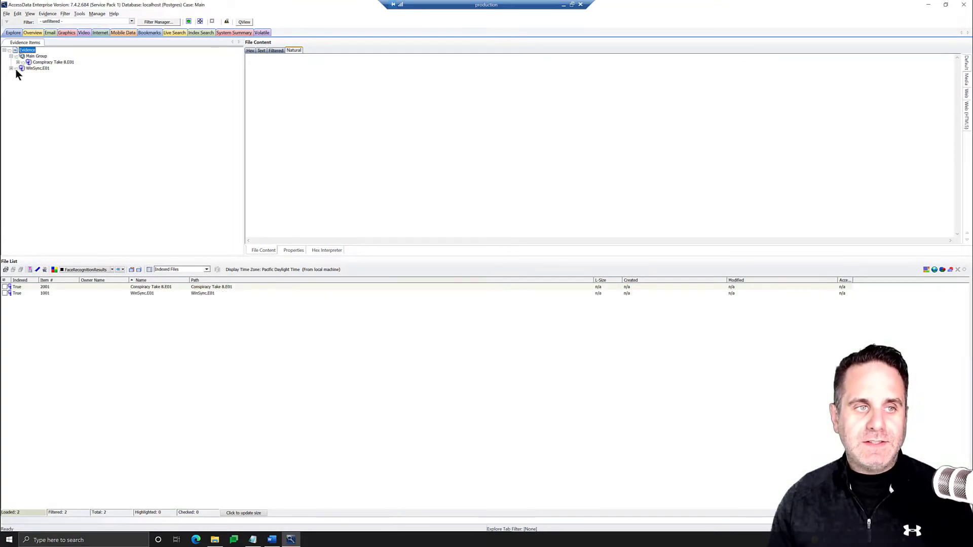
click(16, 68)
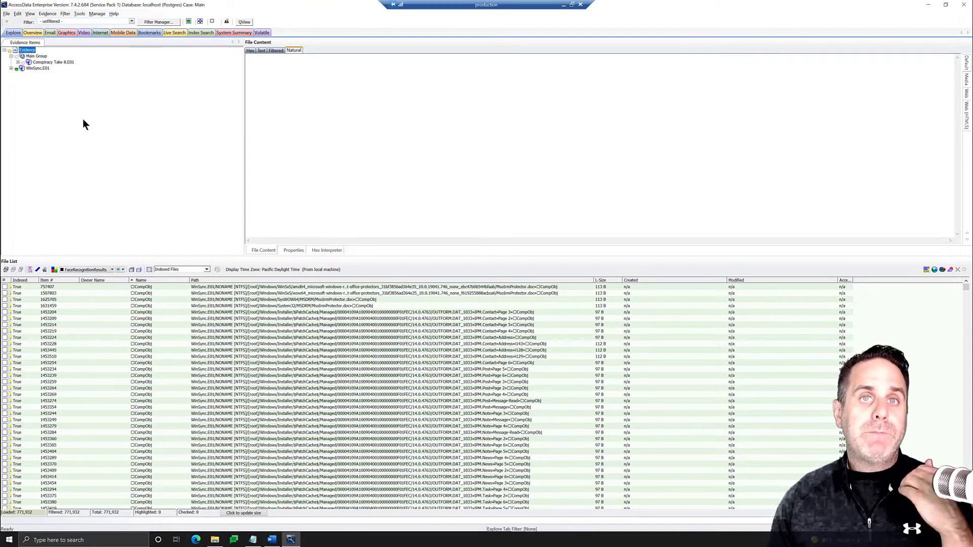
click(9, 50)
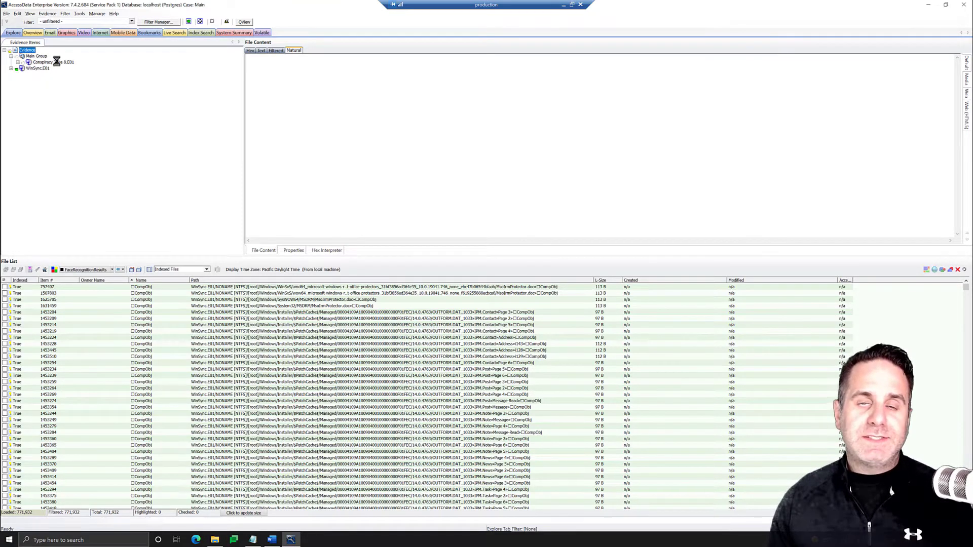
click(9, 50)
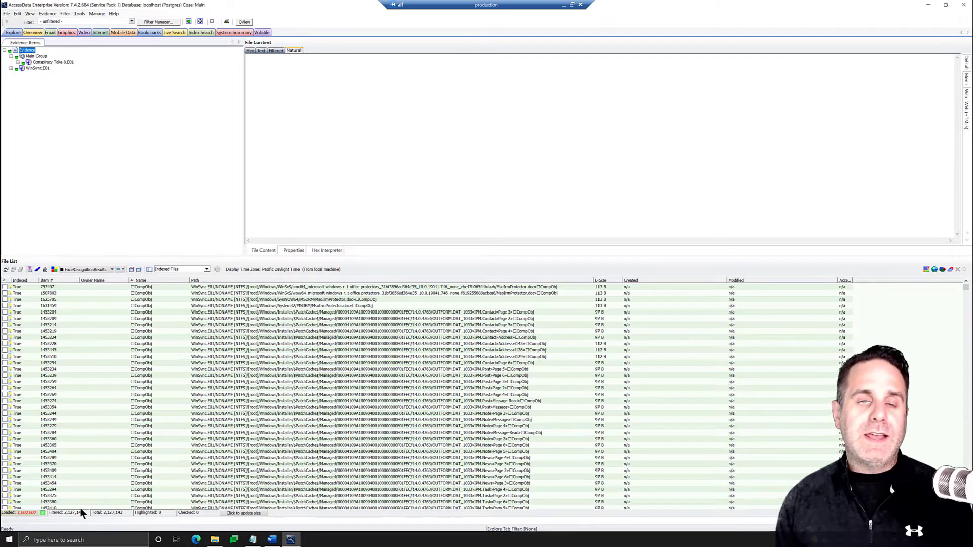
Load all remaining items into the file list and start exporting its info as CSV (Comma delimited)
click(43, 512)
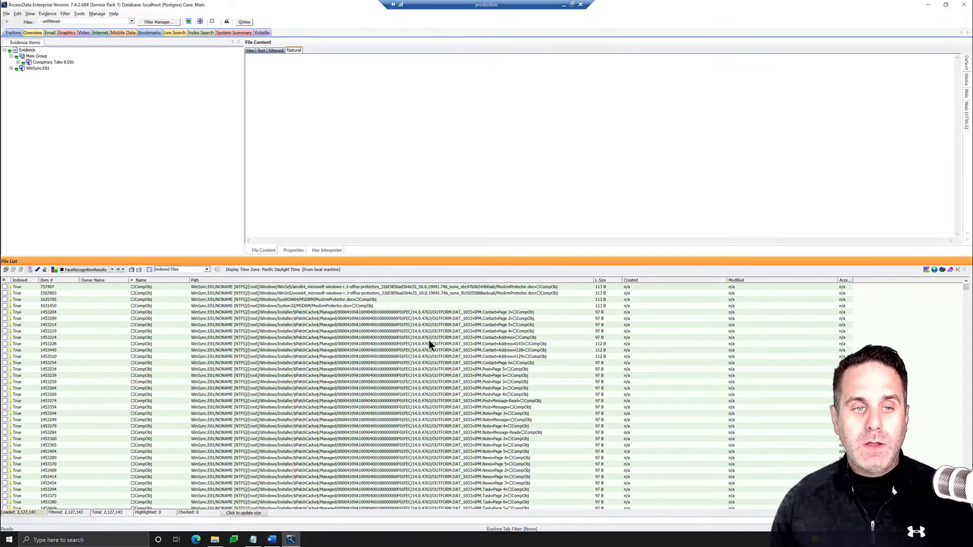
right_click(326, 349)
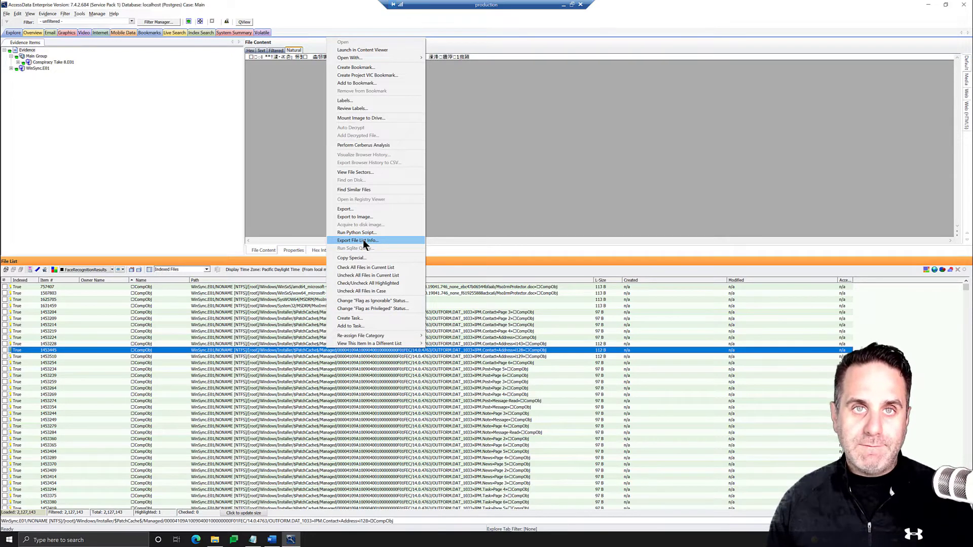
click(362, 241)
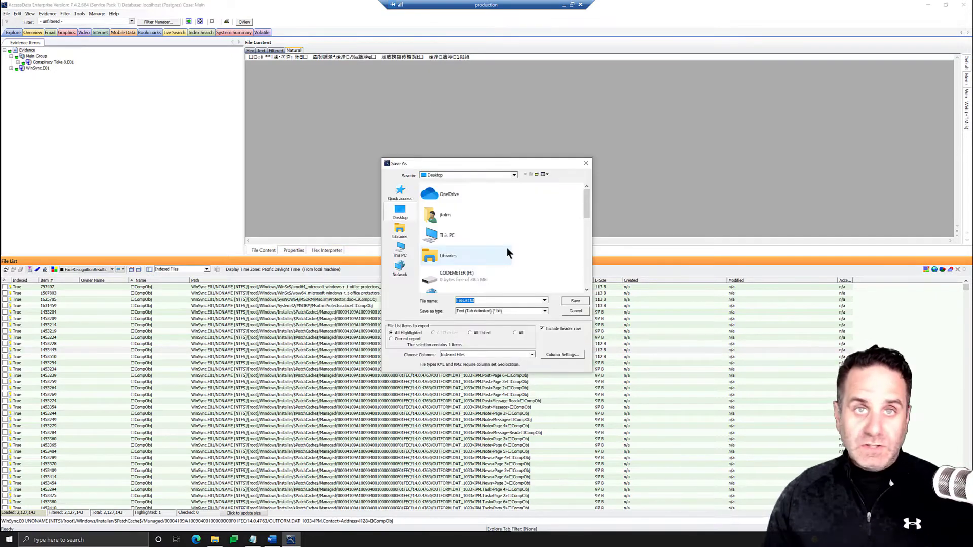
click(517, 311)
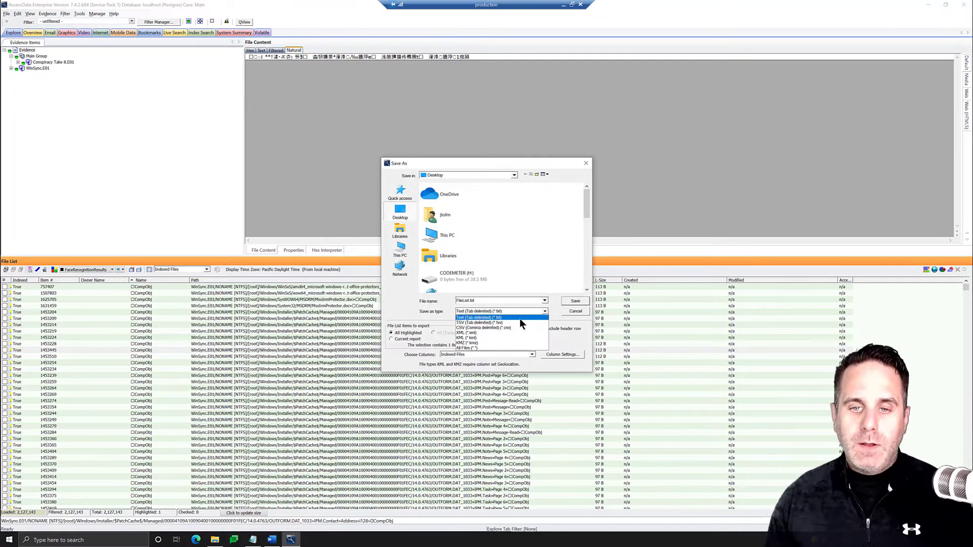
click(487, 328)
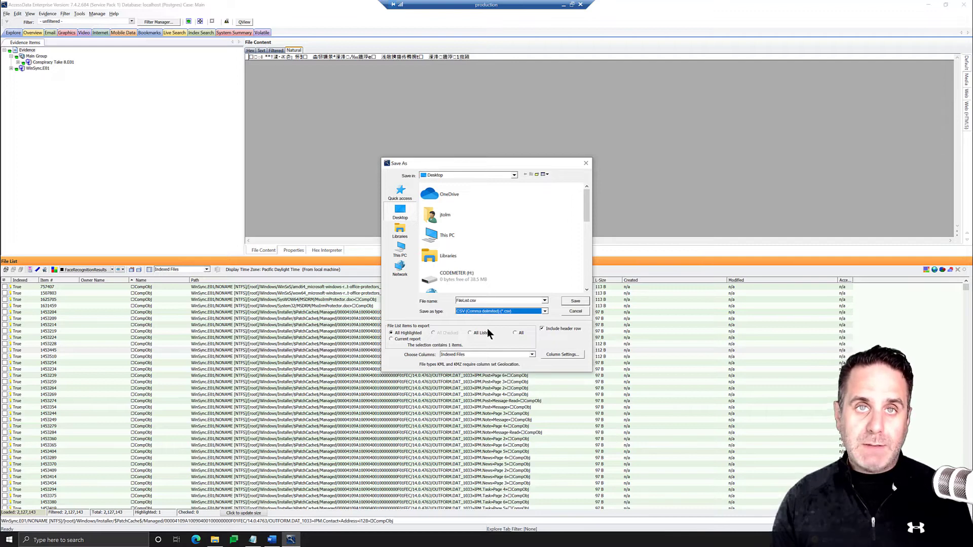
Export all listed items to the Desktop under the file name Conspiracy_Main and dismiss the completed export job
double_click(480, 300)
key(BackSpace)
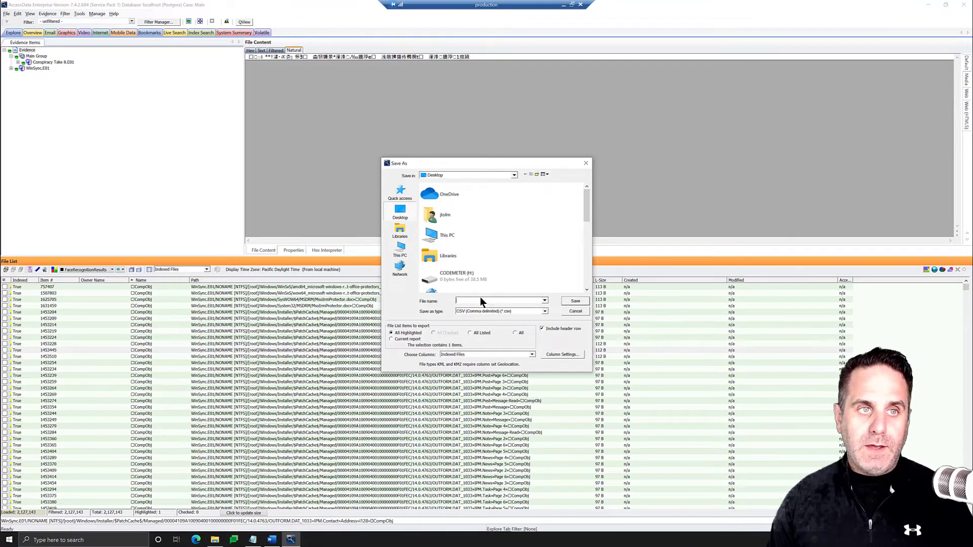
text(Conspiracy_Main)
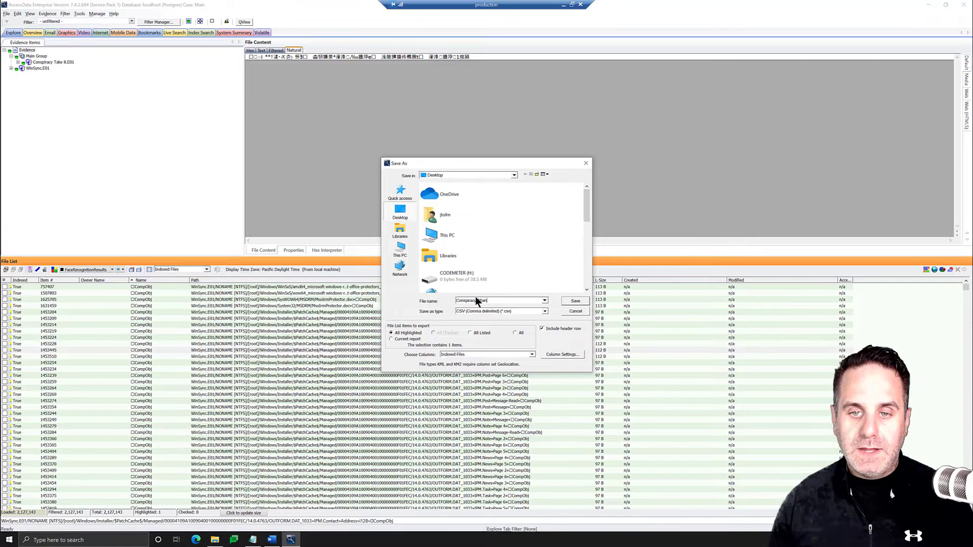
click(478, 335)
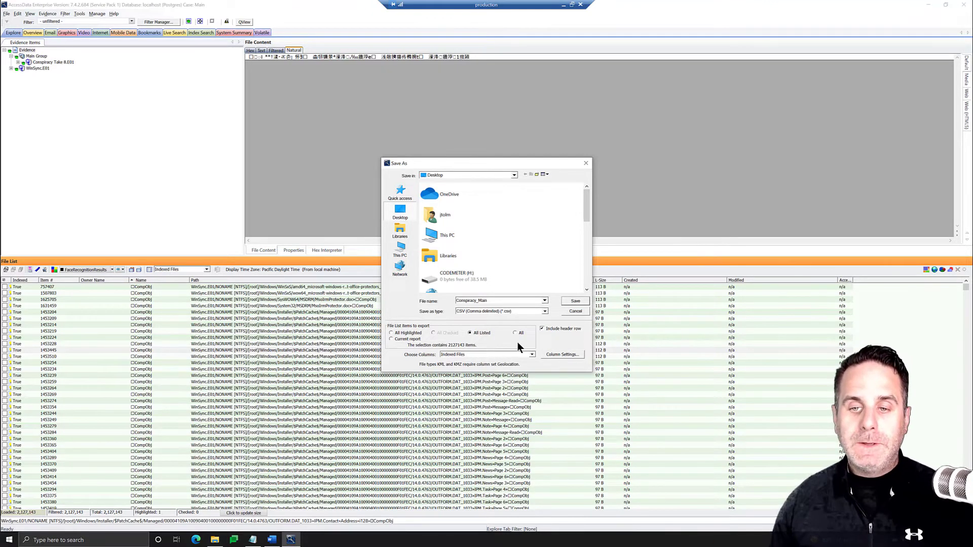
click(576, 301)
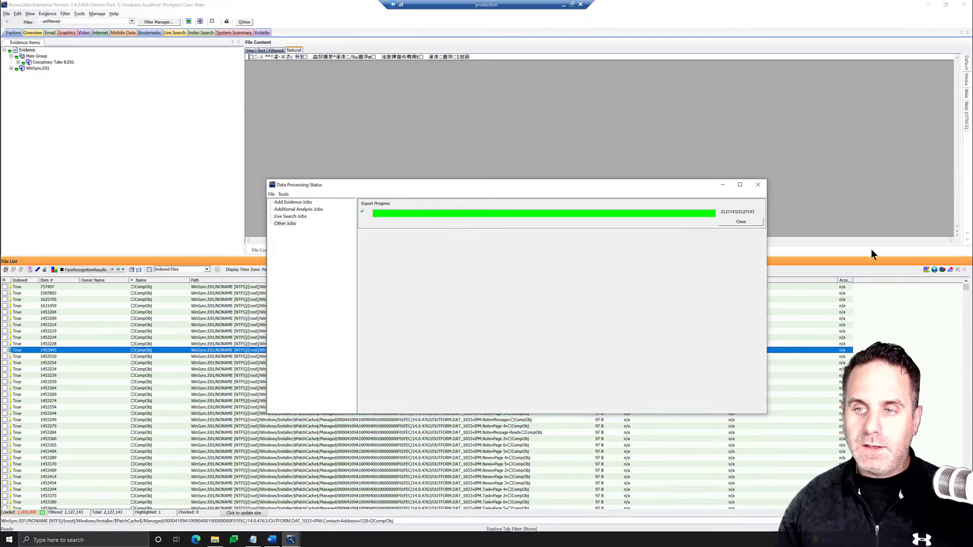
click(759, 222)
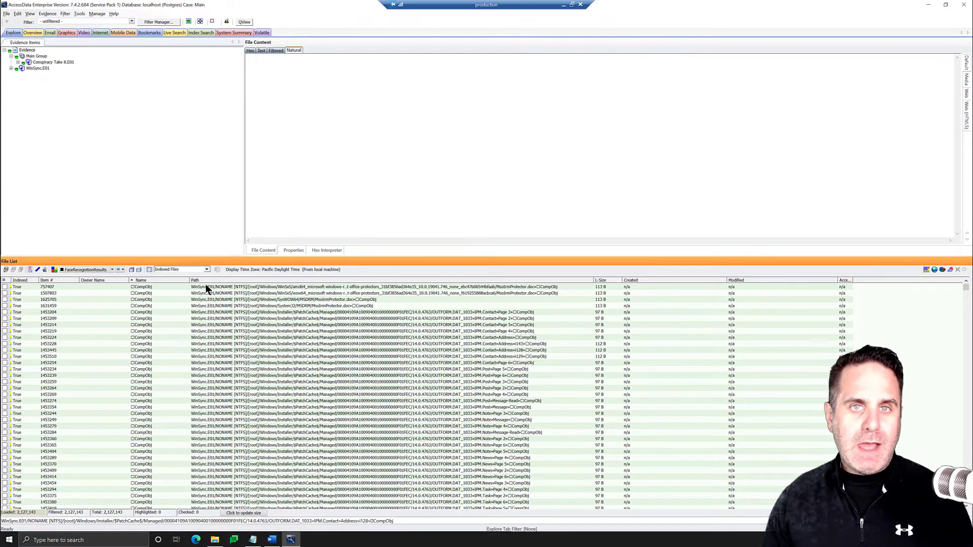
Start a new filter definition and base its rule on the Indexed property from all features
click(65, 14)
click(72, 20)
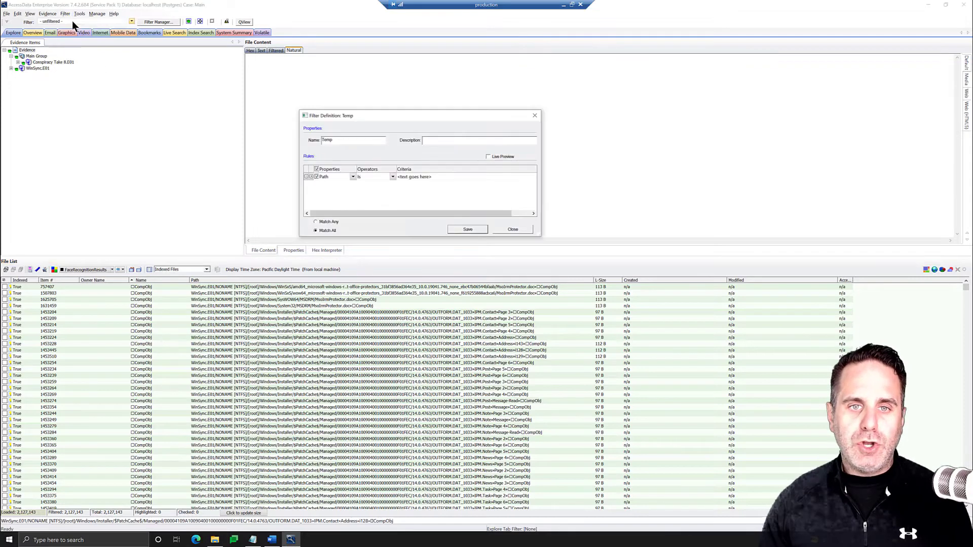
click(353, 177)
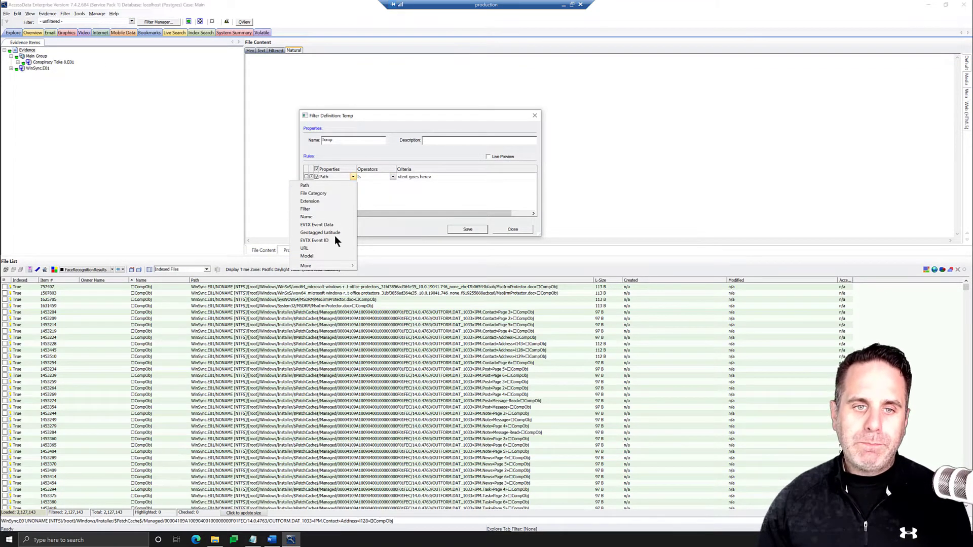
mouse_move(332, 264)
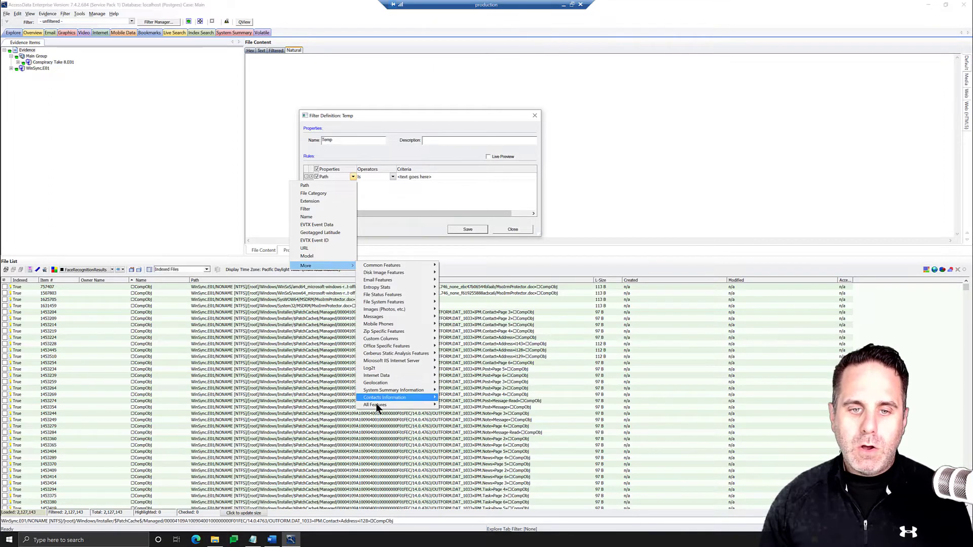
mouse_move(380, 406)
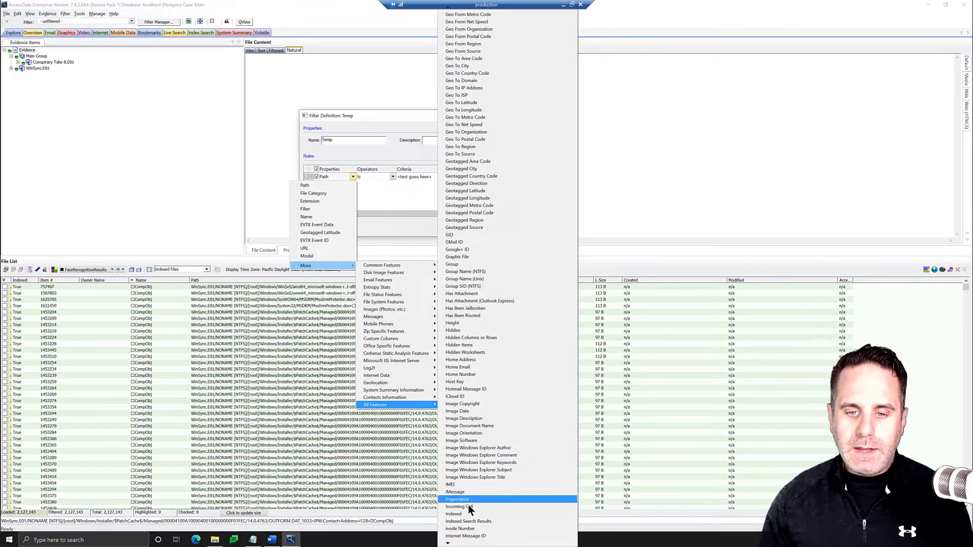
click(455, 514)
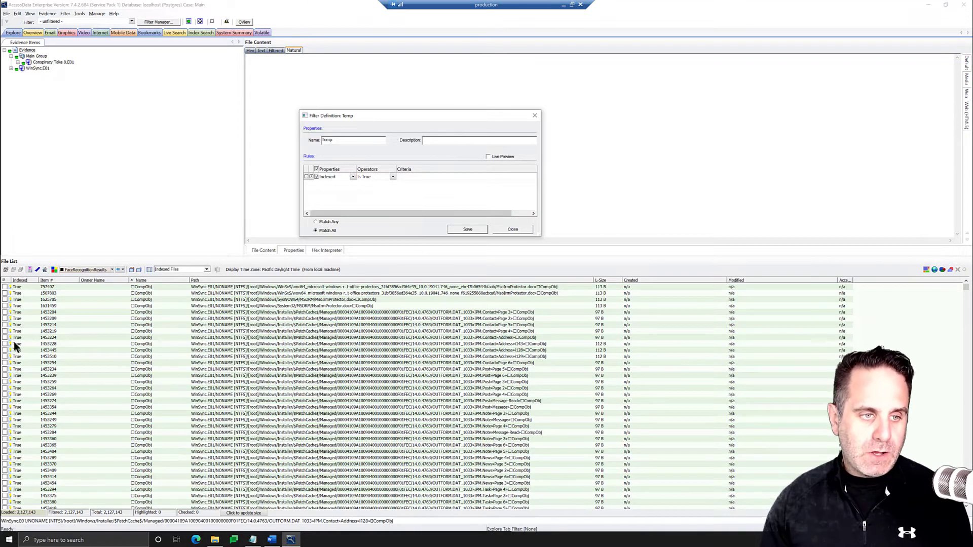
Keep the Indexed rule's operator at Is True, try the filter with Live Preview, and close the definition without saving
click(392, 177)
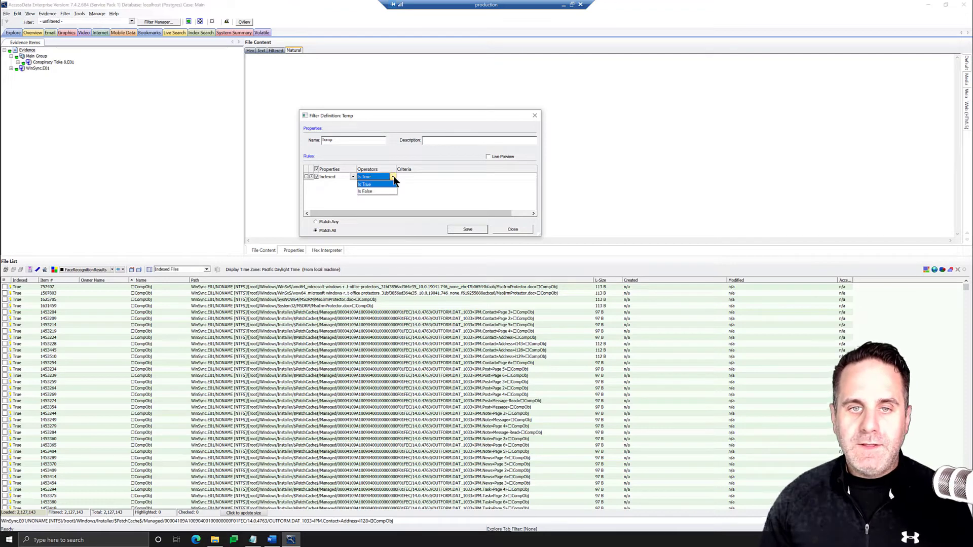
click(393, 176)
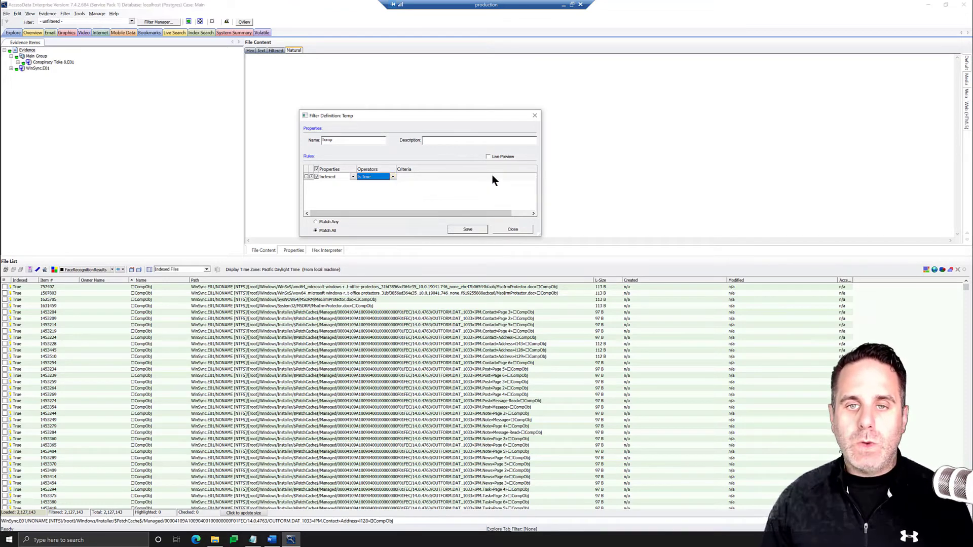
click(489, 157)
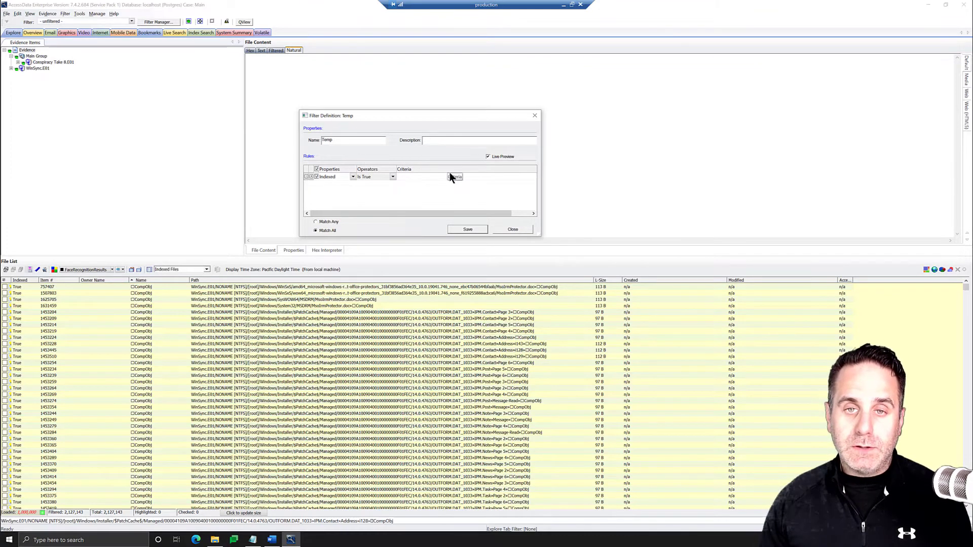
click(508, 229)
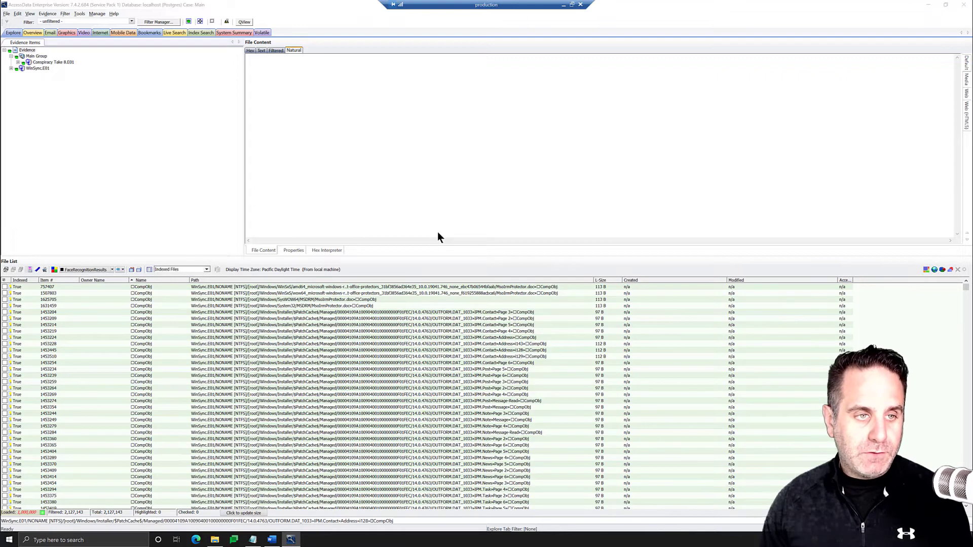
Switch to the Windows desktop and check the file size in the properties of the exported Conspiracy_Main.csv
click(929, 5)
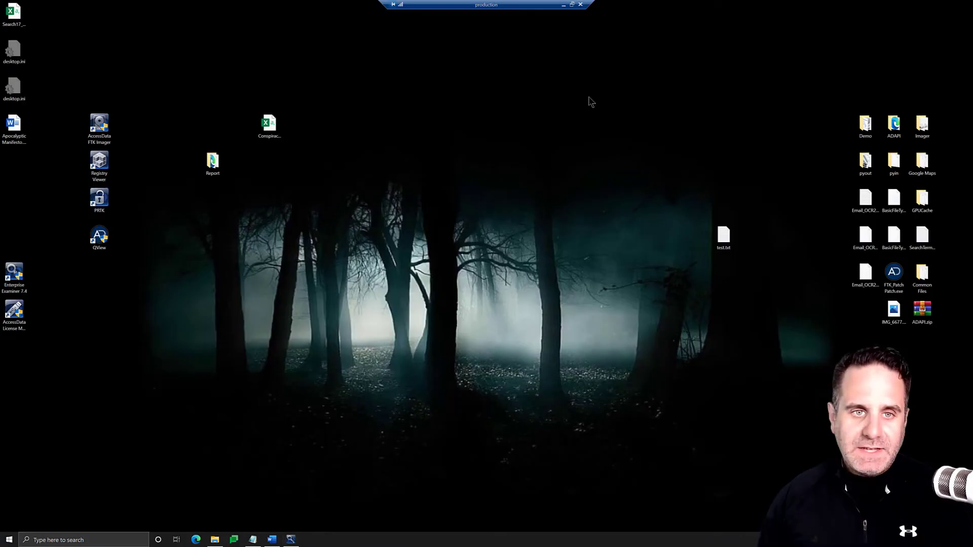
click(277, 126)
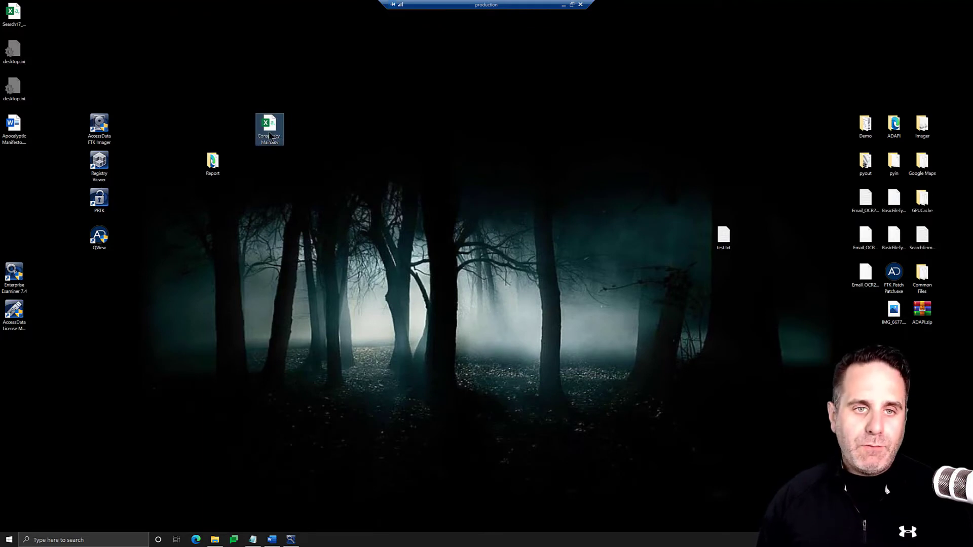
right_click(269, 133)
click(294, 344)
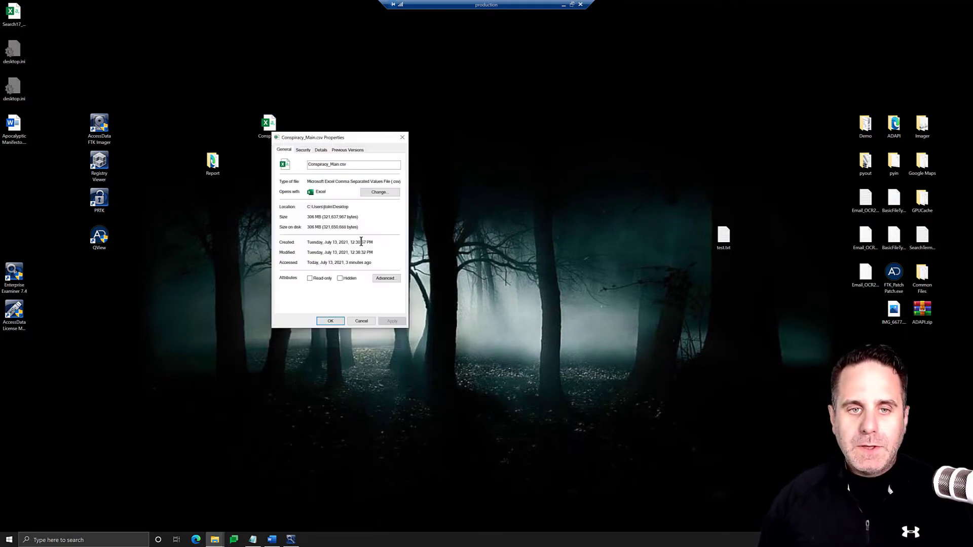
drag(307, 217, 318, 217)
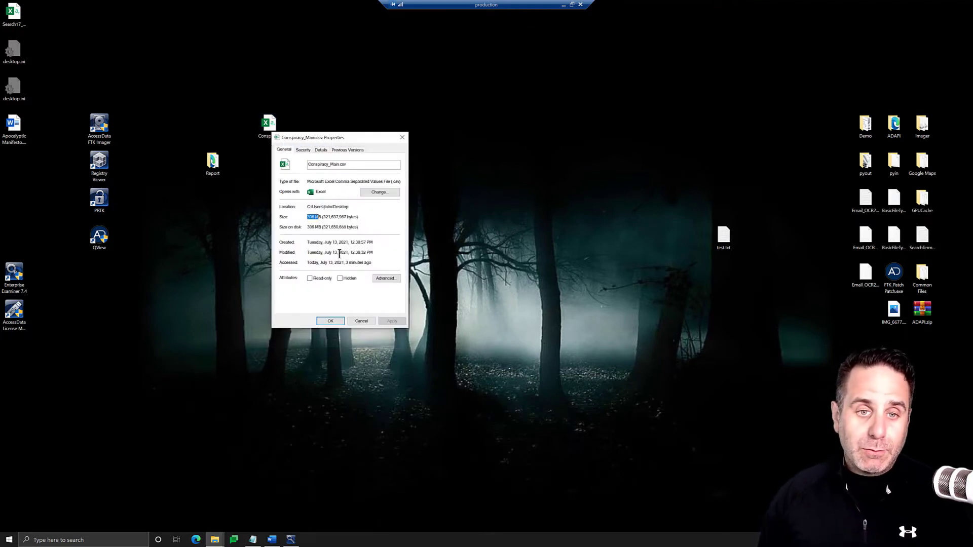
click(404, 142)
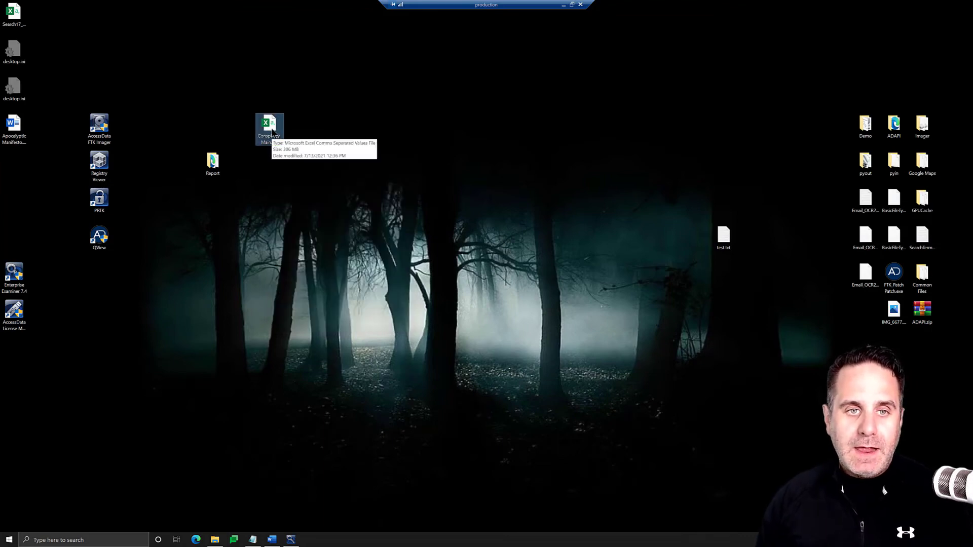
Open Conspiracy_Main.csv in Excel and set up saving a copy to the Desktop as an Excel Workbook (*.xlsx)
double_click(269, 127)
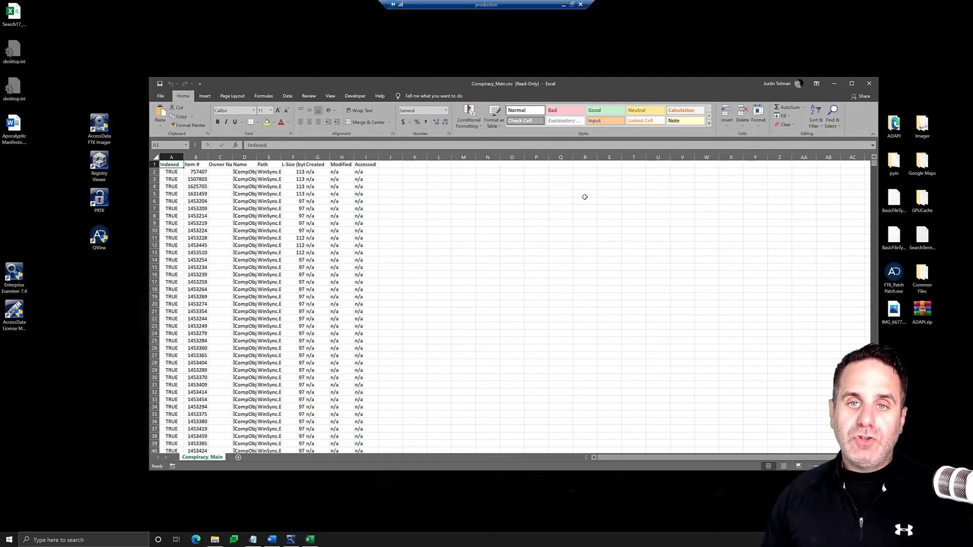
click(160, 96)
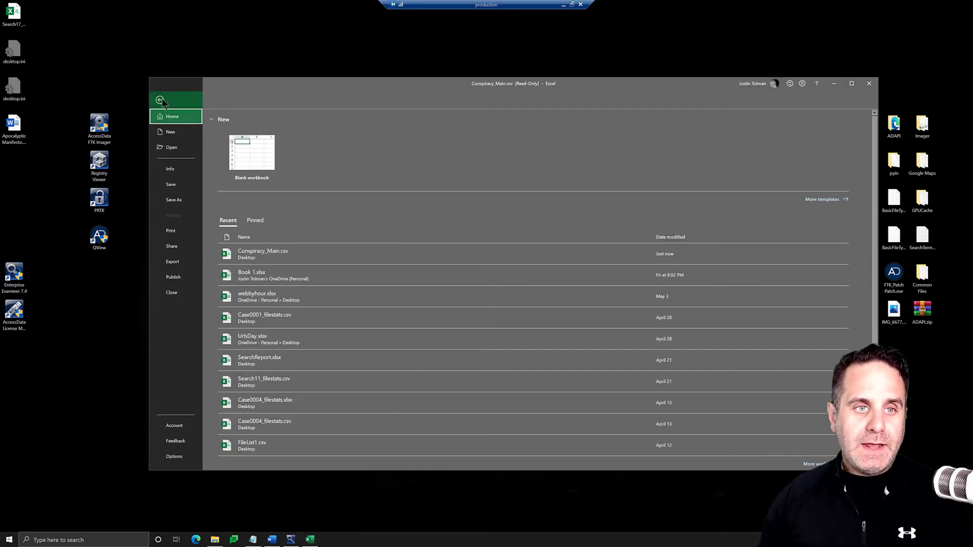
click(174, 200)
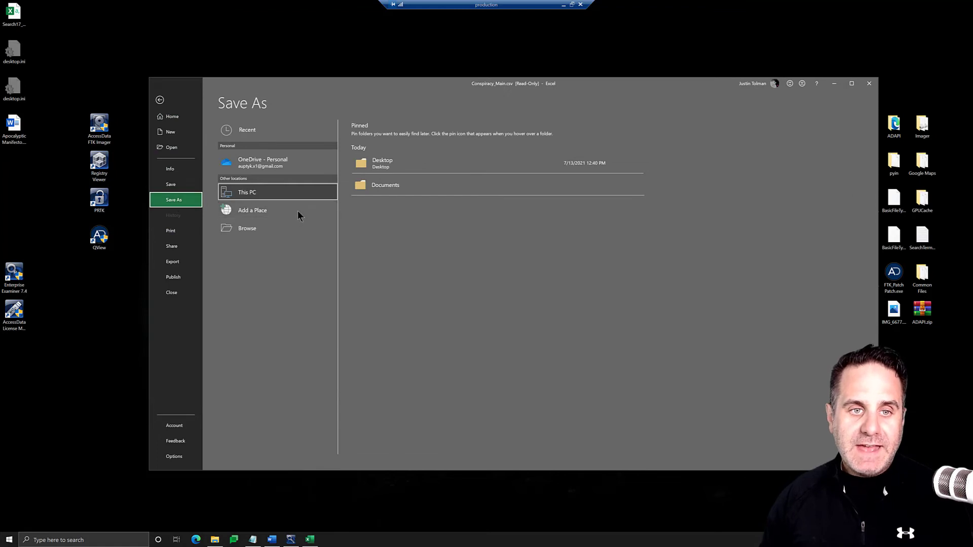
click(247, 227)
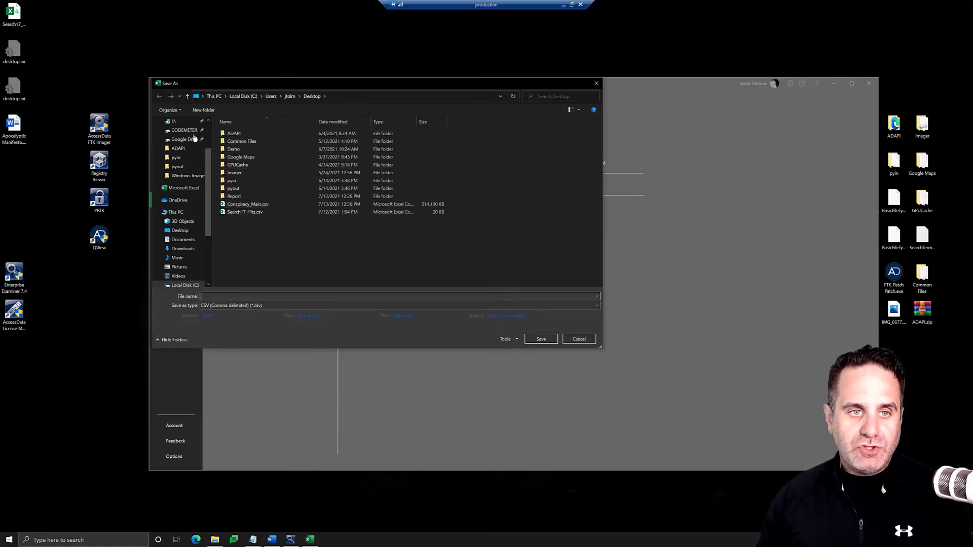
click(180, 230)
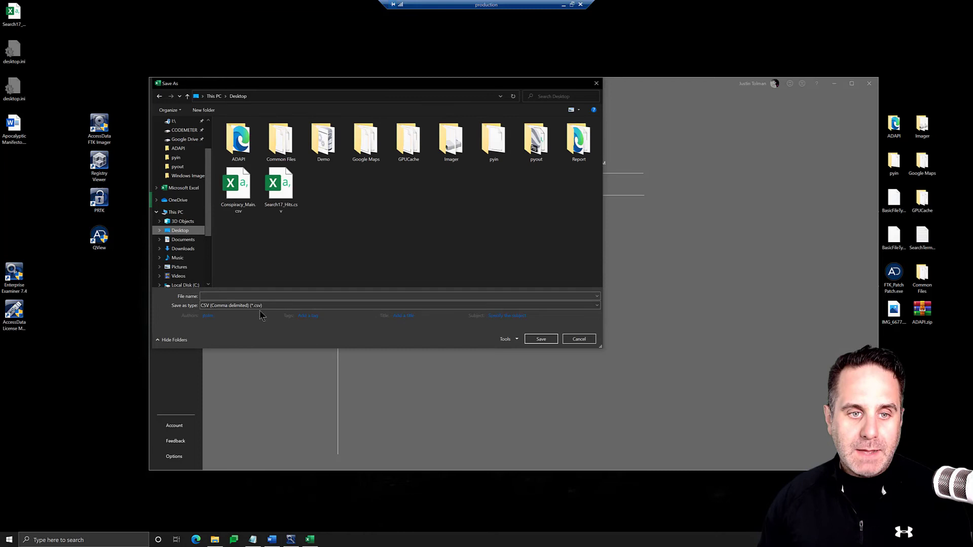
click(256, 306)
click(243, 313)
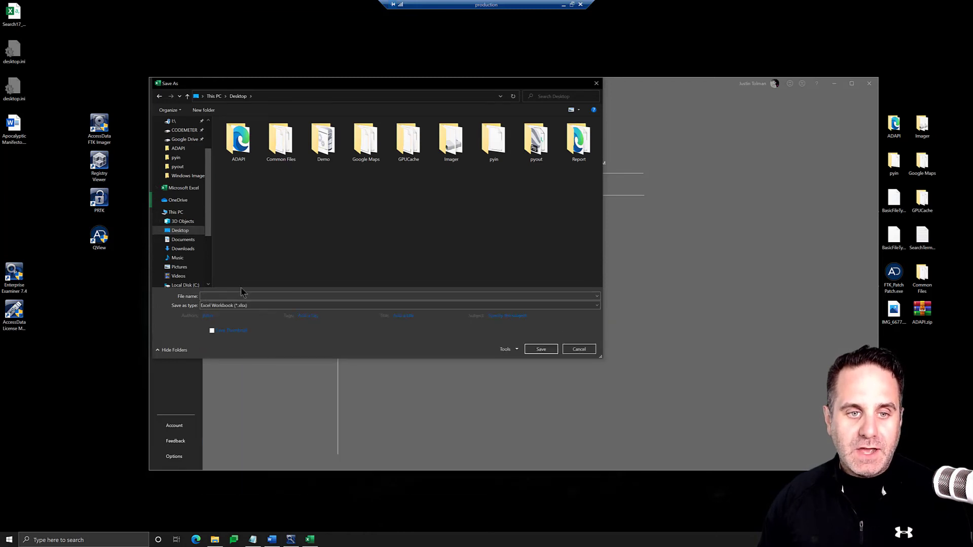
Name the workbook copy Conspiracy_Main, without the csv extension, and save it
text(Conspi)
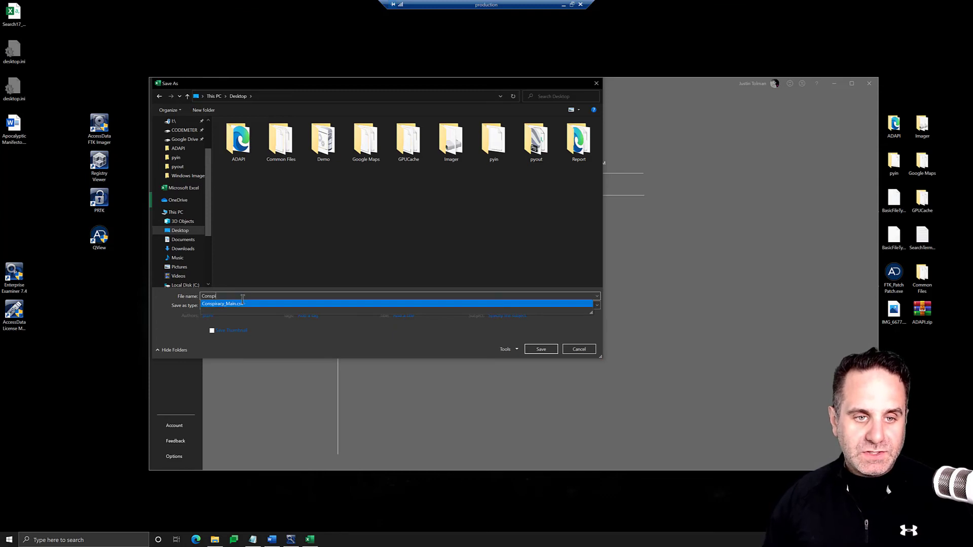
click(230, 304)
click(254, 297)
key(BackSpace)
key(BackSpace)
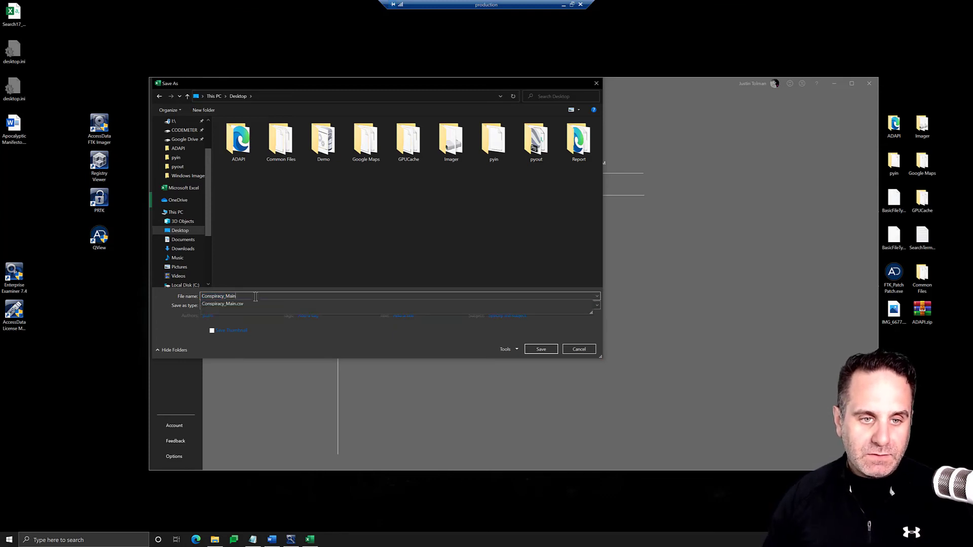
key(Return)
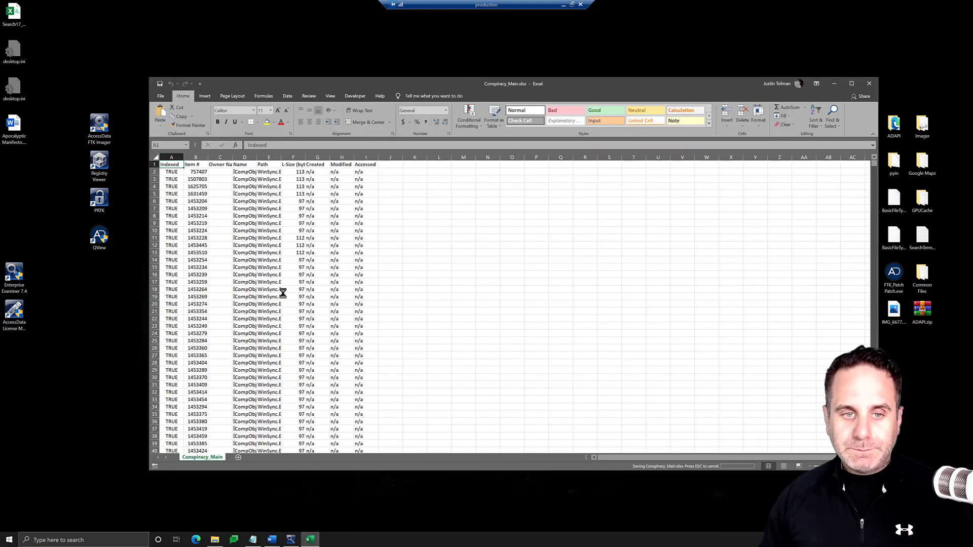